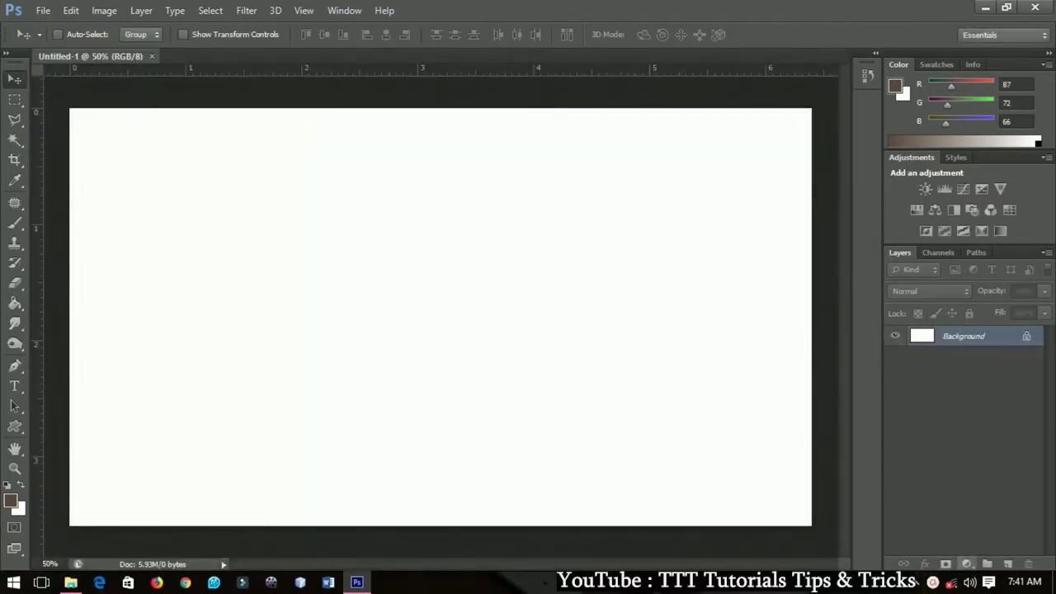
- Open the new fill or adjustment layer menu at the bottom of the Layers panel
left_click(967, 563)
- Add a Solid Color fill layer in red with R 255, G 38, B 50 (ff2633)
left_click(948, 226)
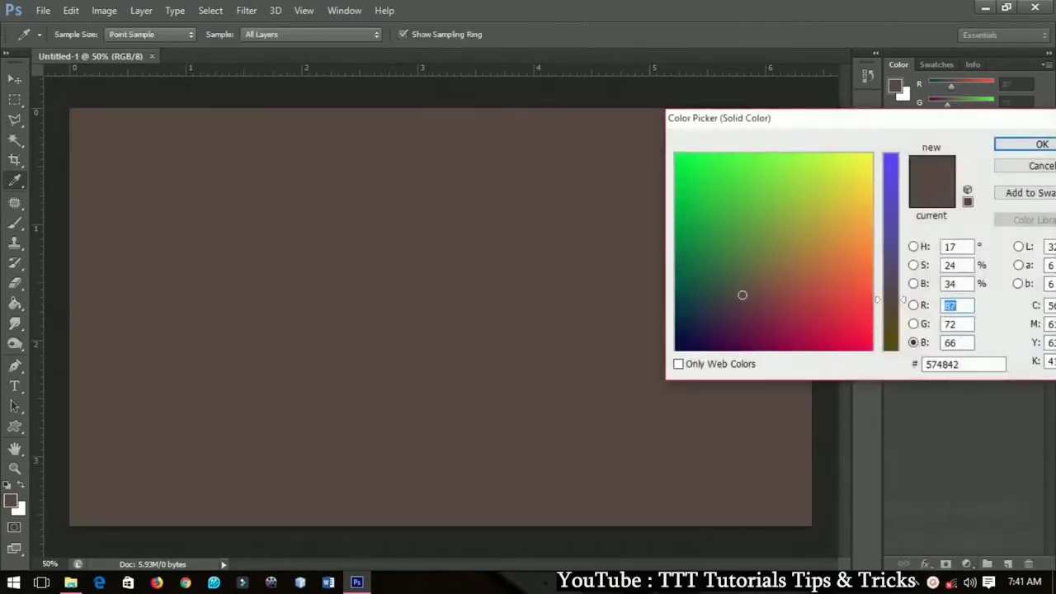
type("255")
key("Tab")
type("38")
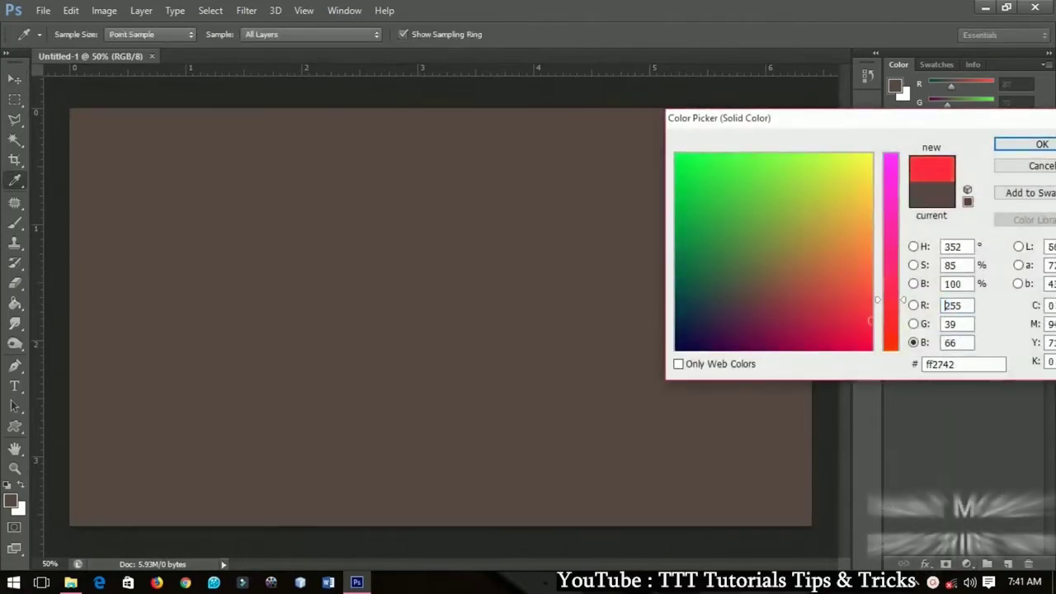
key("Tab")
type("50")
key("Tab")
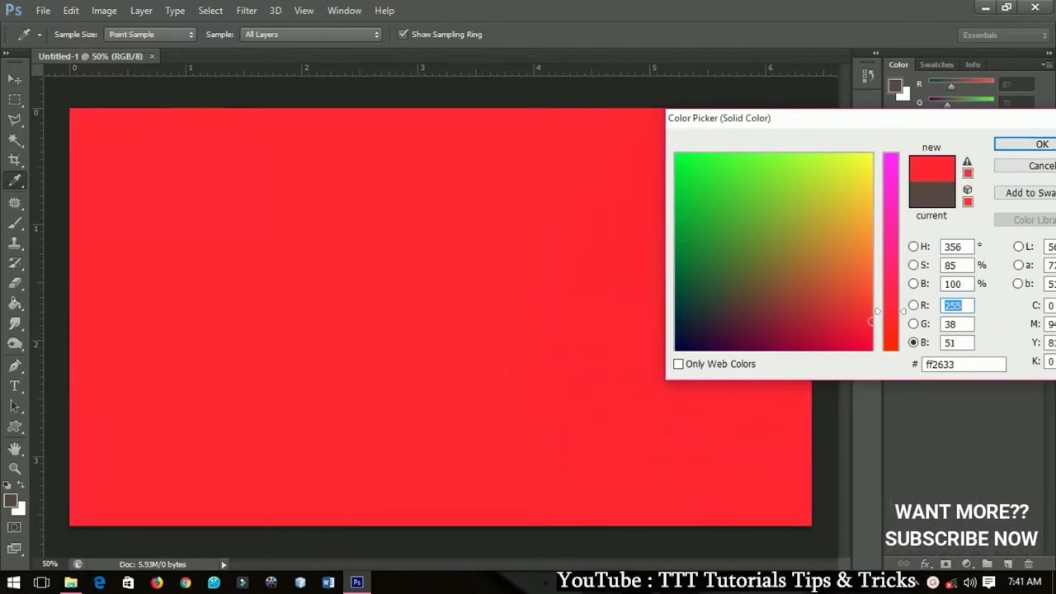
key("Return")
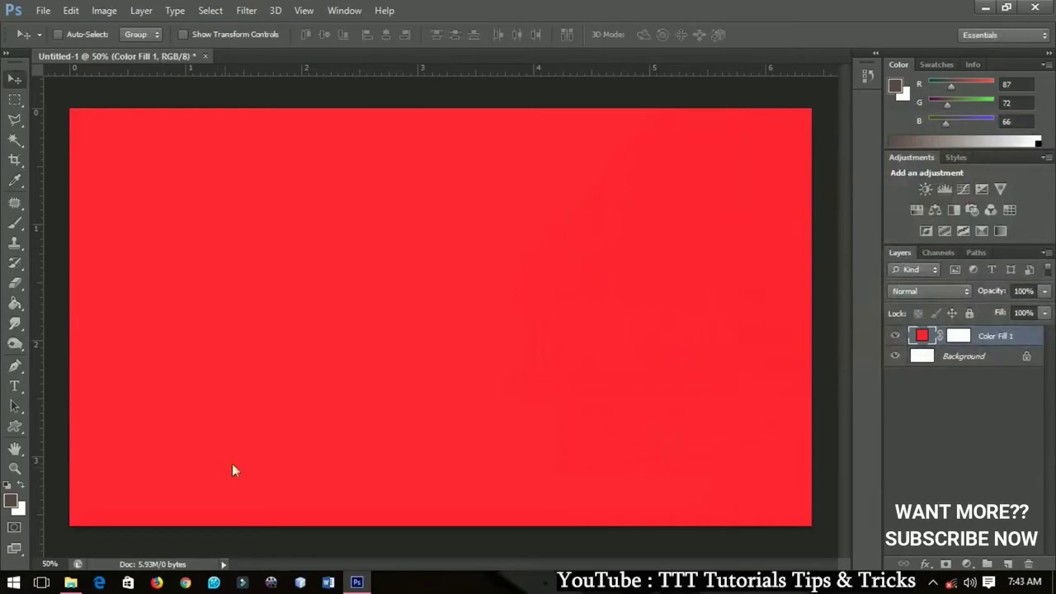
- Type the text 'Happy Birthday' on the canvas in a new text layer
left_click(14, 385)
left_click(340, 304)
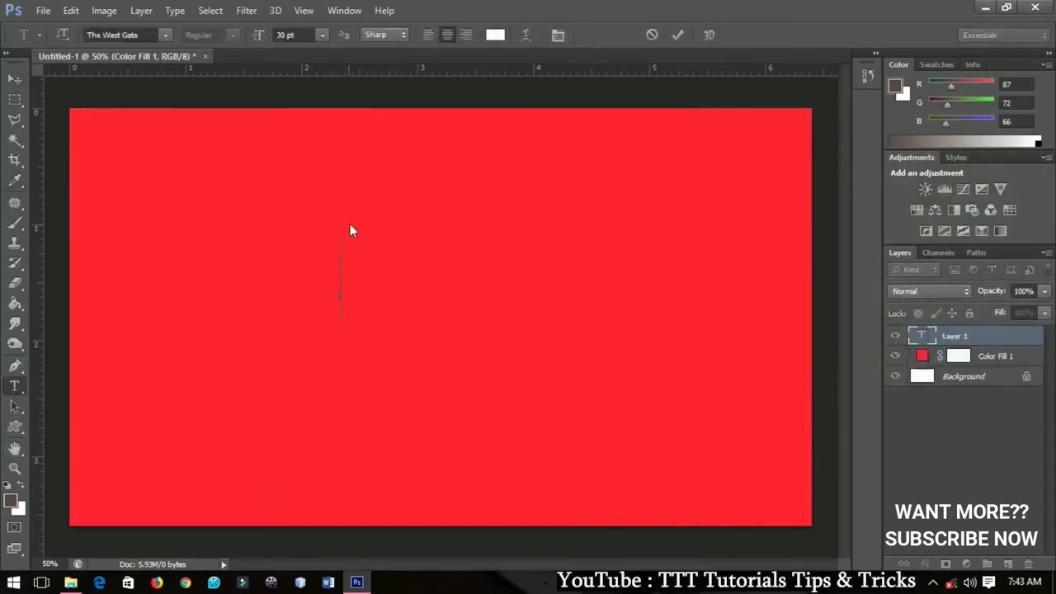
type("Happy Birthday")
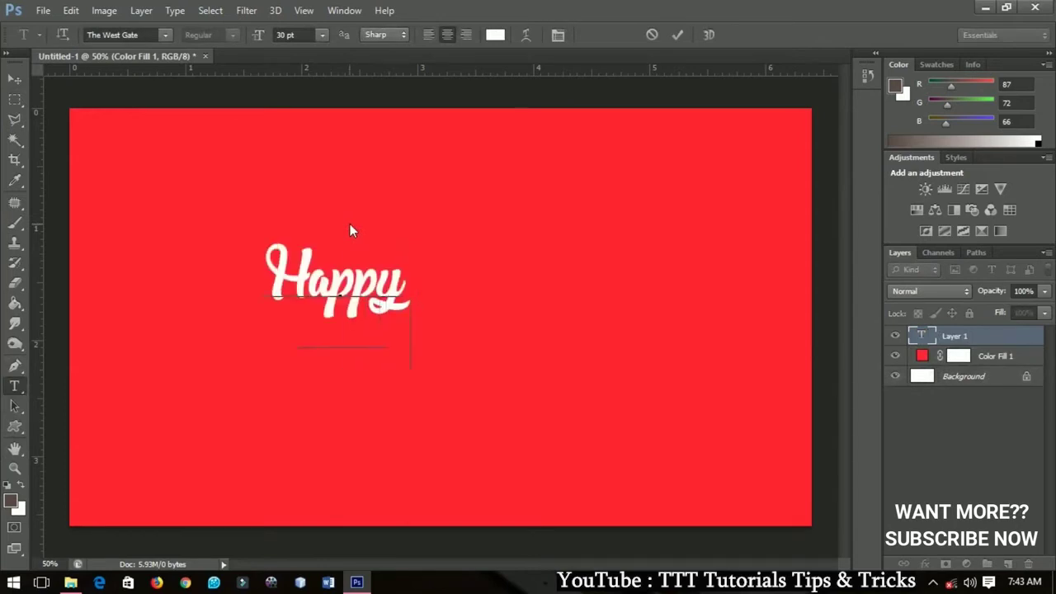
left_click(15, 79)
key("t")
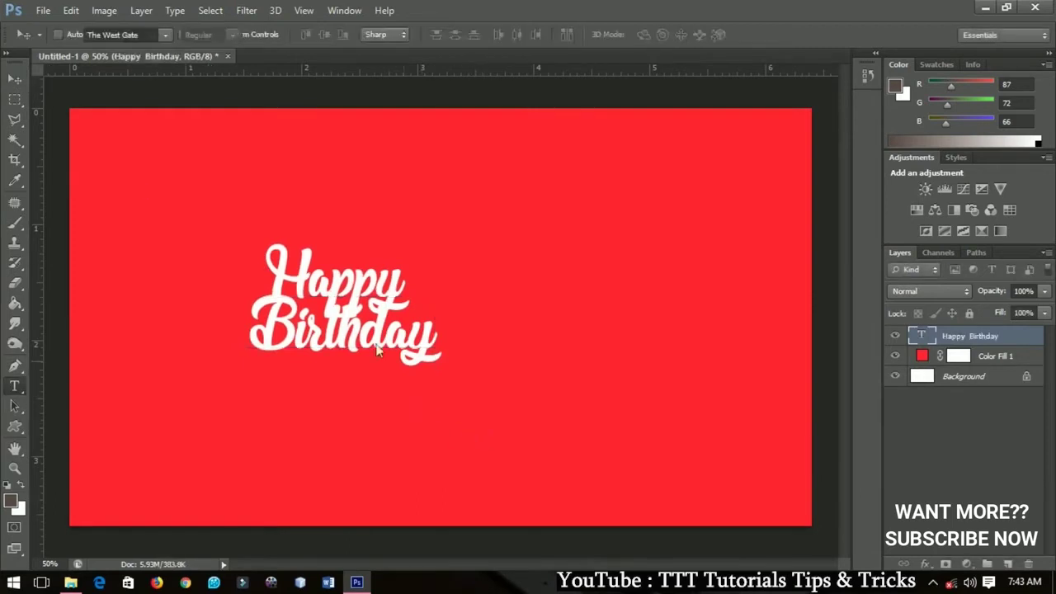
left_click(392, 377)
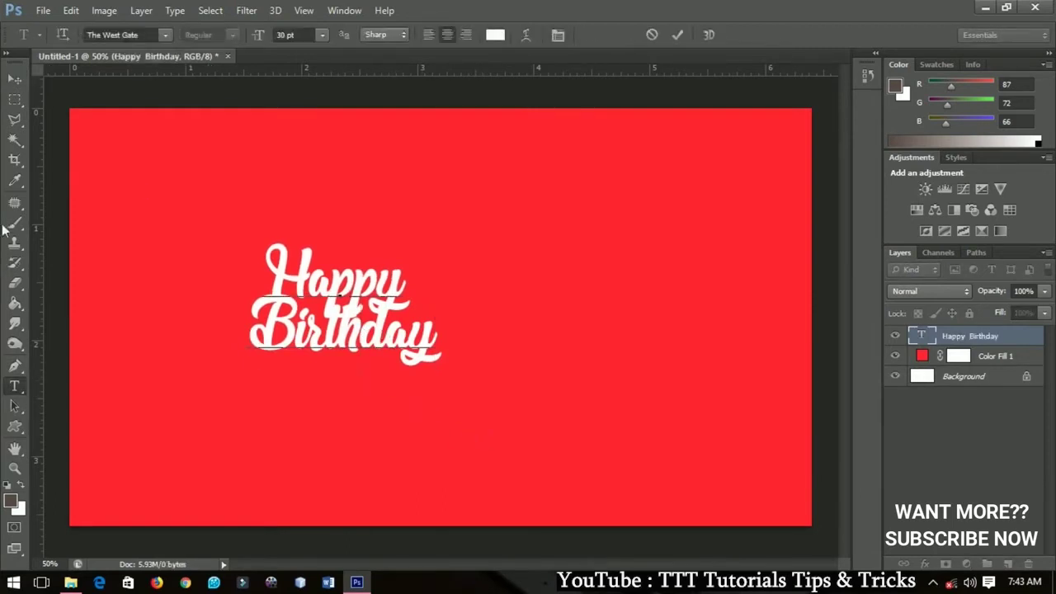
left_click(15, 78)
- Centre the text on the canvas and enlarge it to about 213%
key("ctrl+a")
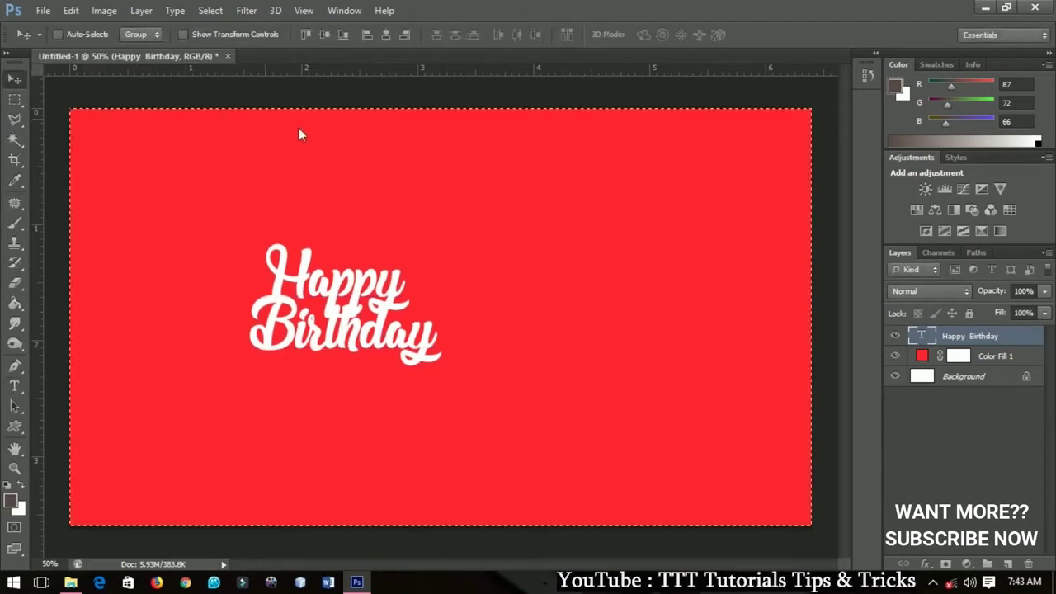
left_click(328, 33)
left_click(384, 34)
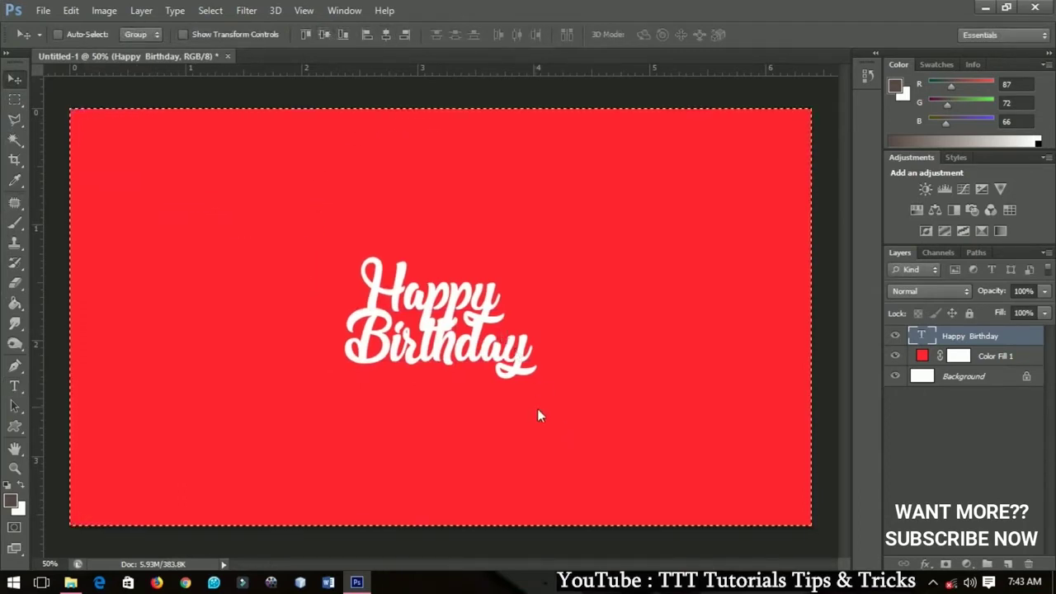
key("ctrl+d")
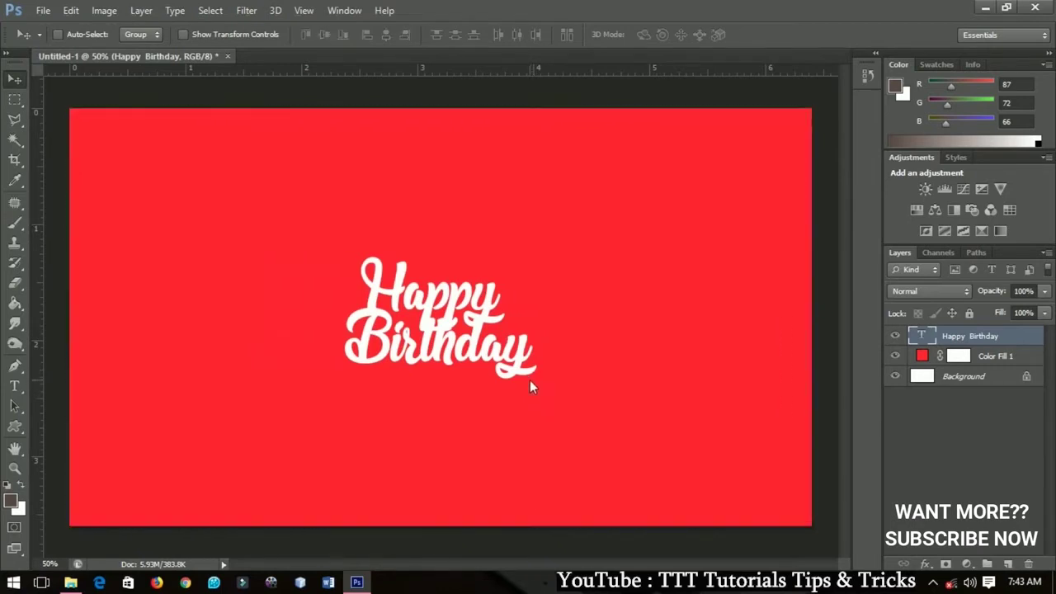
key("ctrl+t")
left_click_drag(537, 384, 654, 464)
key("Return")
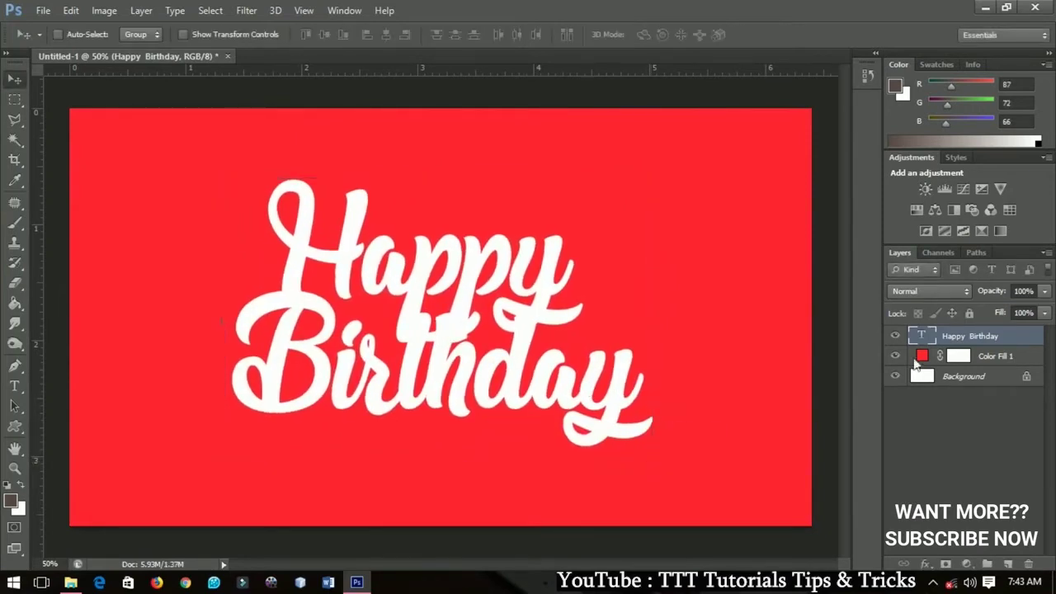
- Convert the Happy Birthday layer to a 3D extrusion and switch to the 3D workspace
right_click(963, 343)
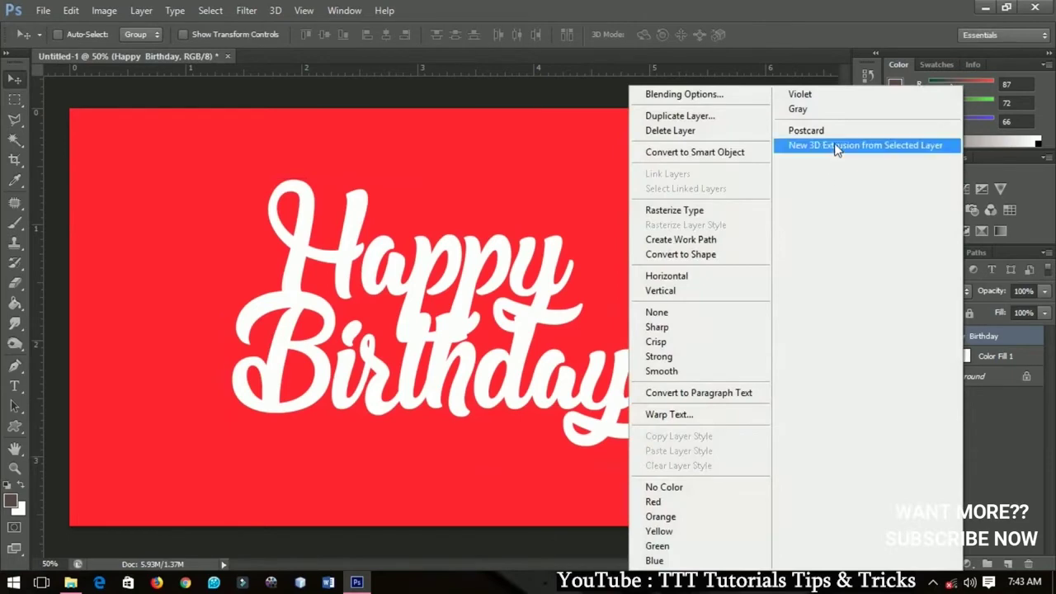
left_click(891, 146)
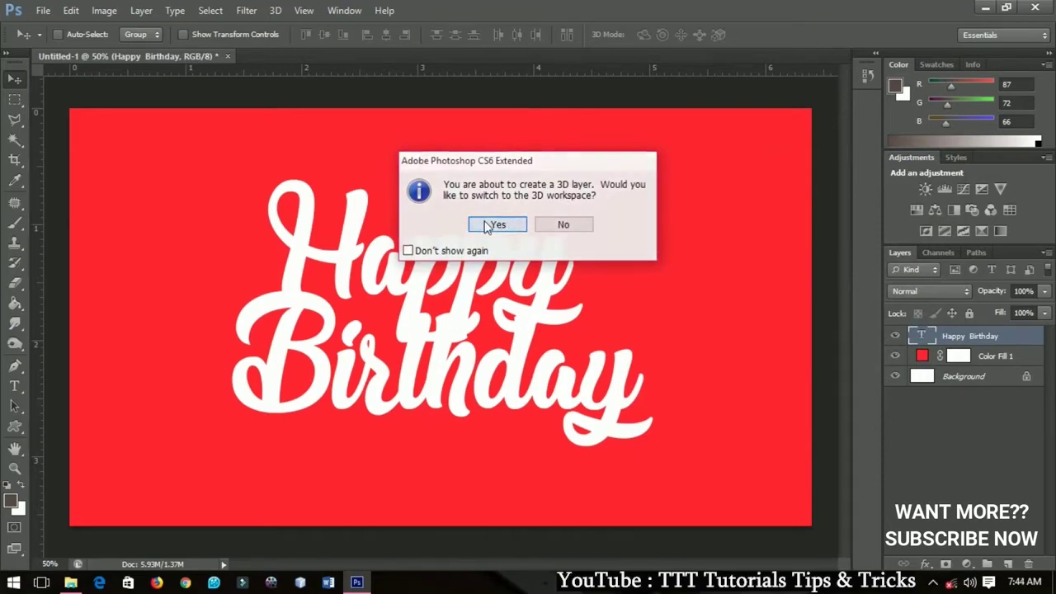
left_click(489, 225)
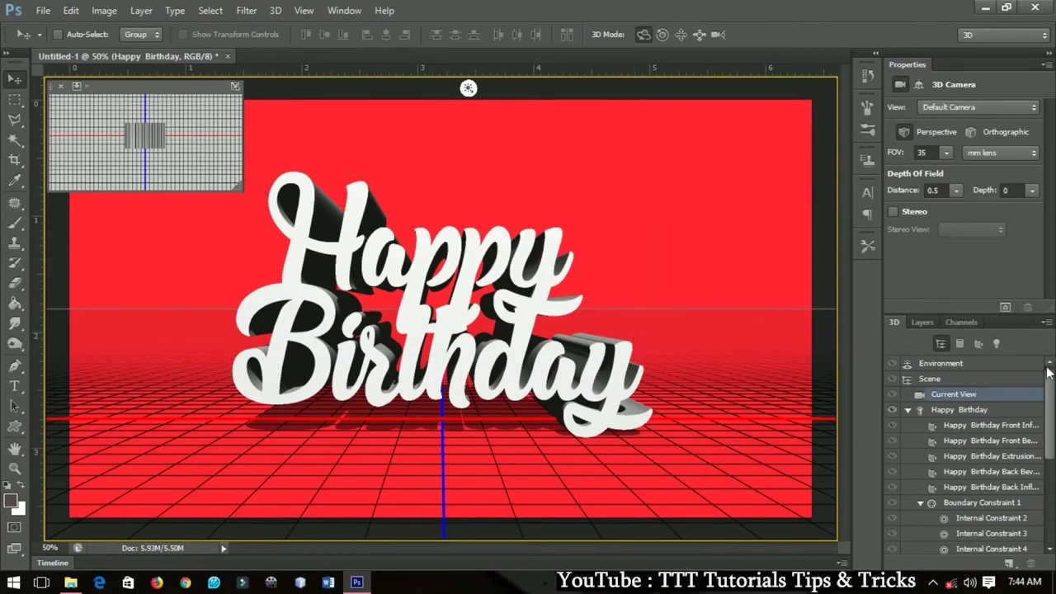
- Set the front surface material's diffuse colour to near-white pale pink fdf3ff
left_click(974, 364)
left_click(974, 426)
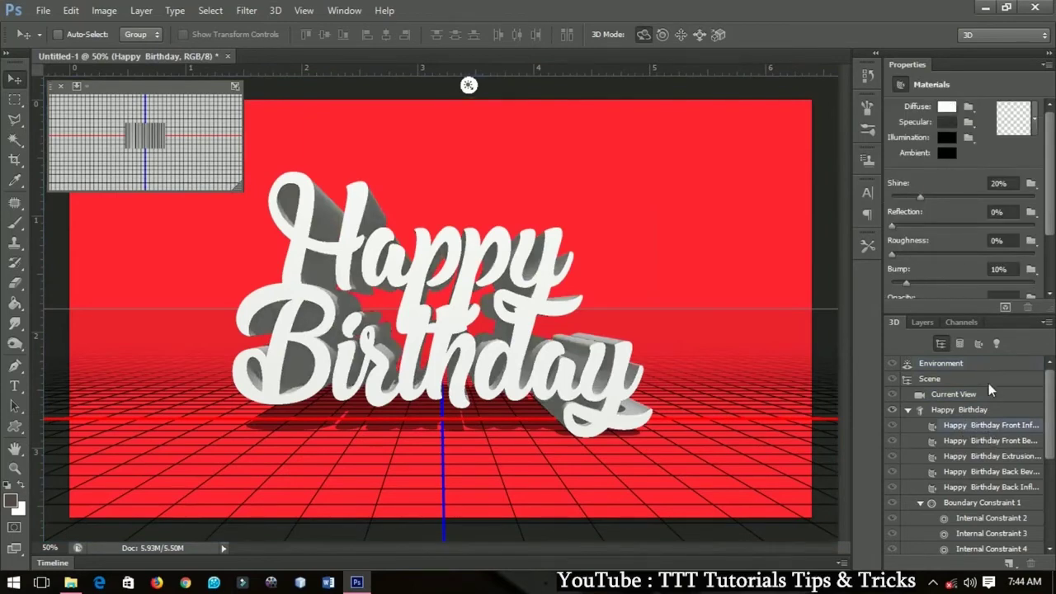
left_click(946, 107)
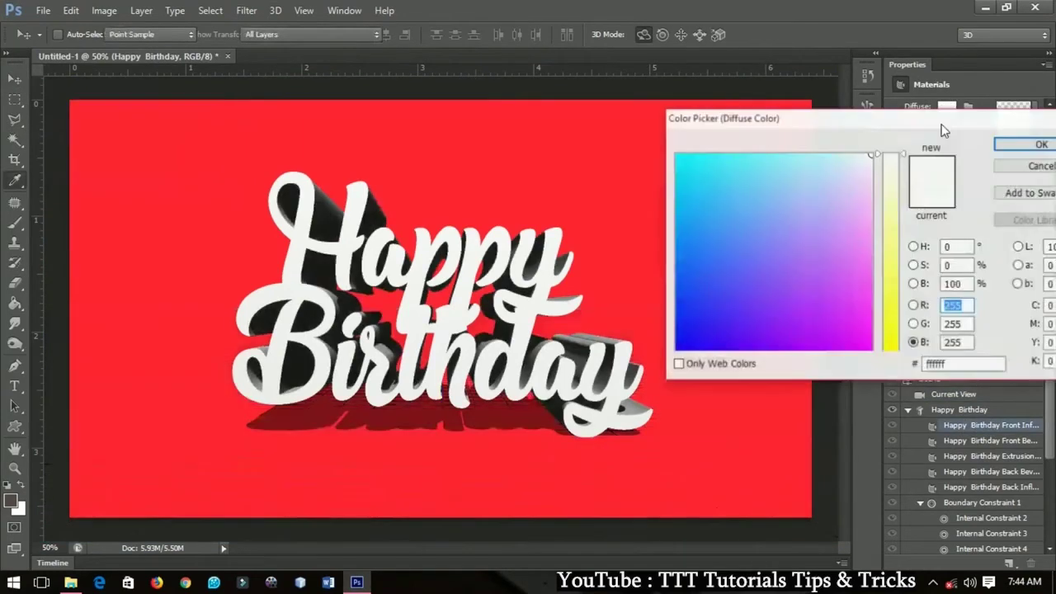
left_click(874, 172)
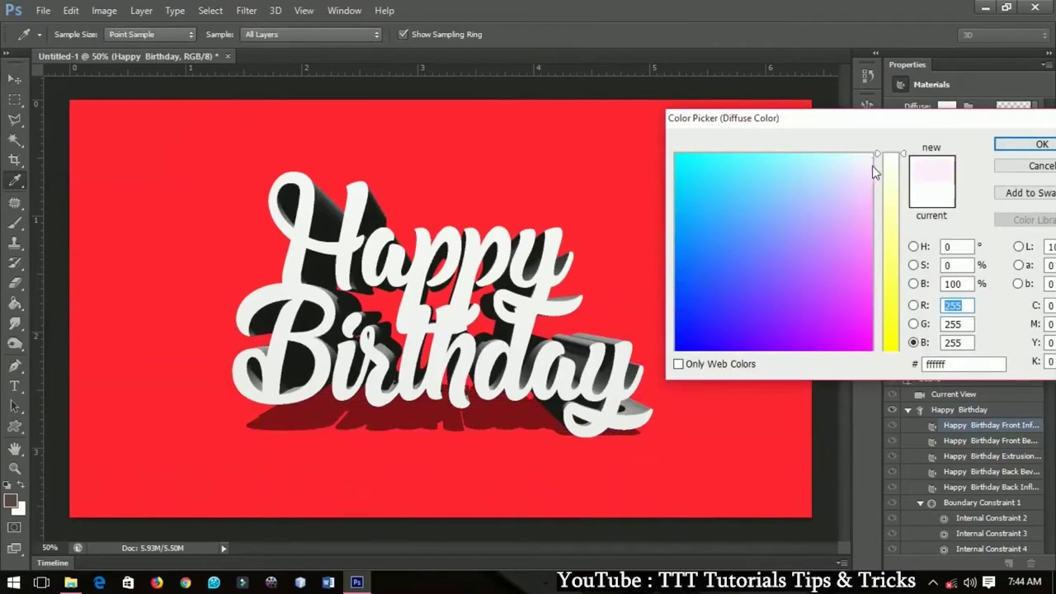
left_click(872, 167)
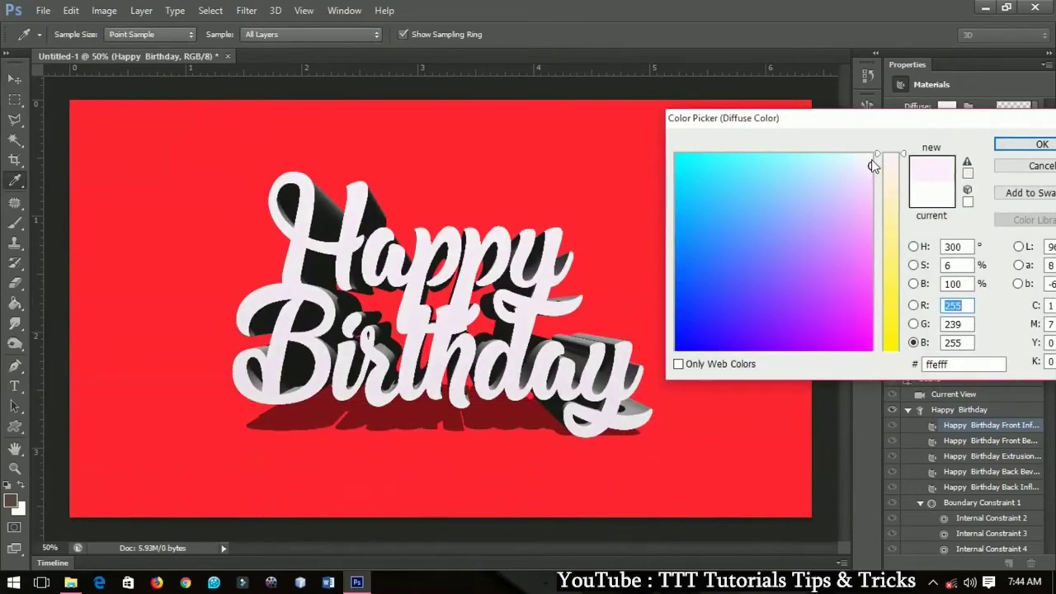
left_click(870, 163)
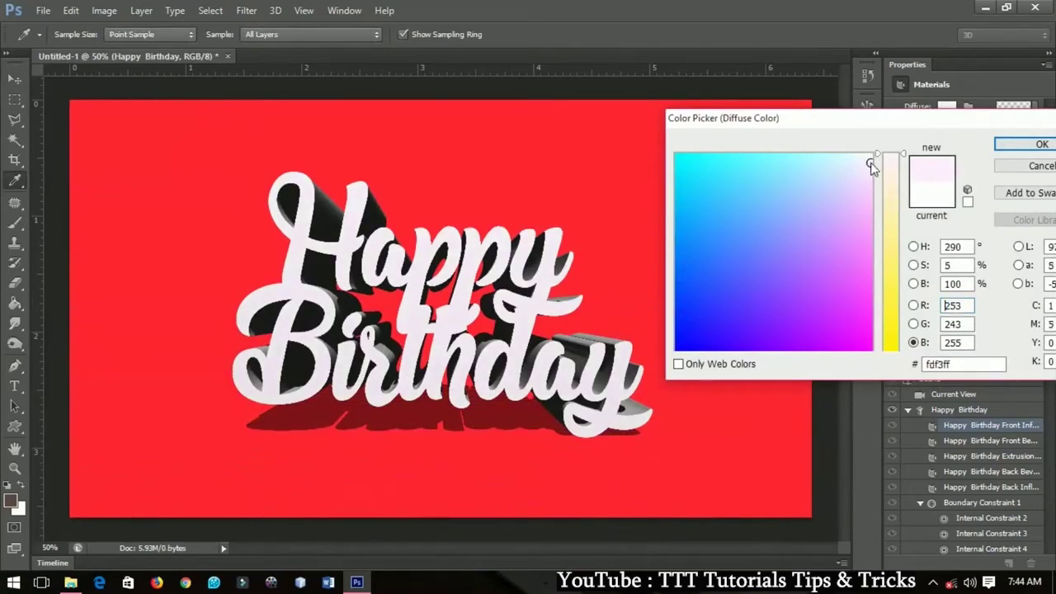
left_click(1003, 147)
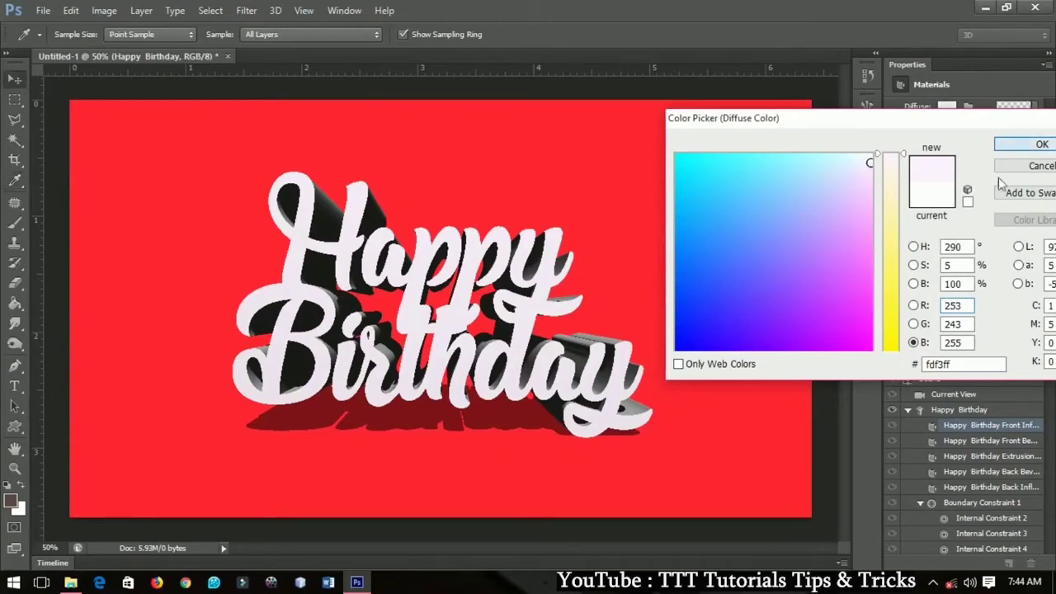
- Make the front bevel and extrusion materials' diffuse colour red ff2633
left_click(978, 439)
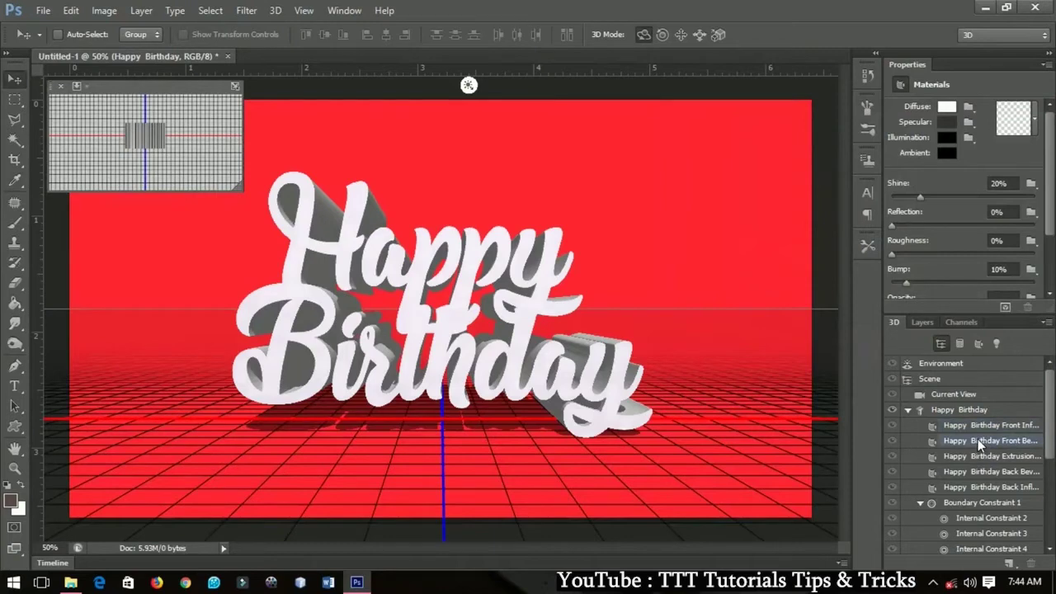
left_click(946, 107)
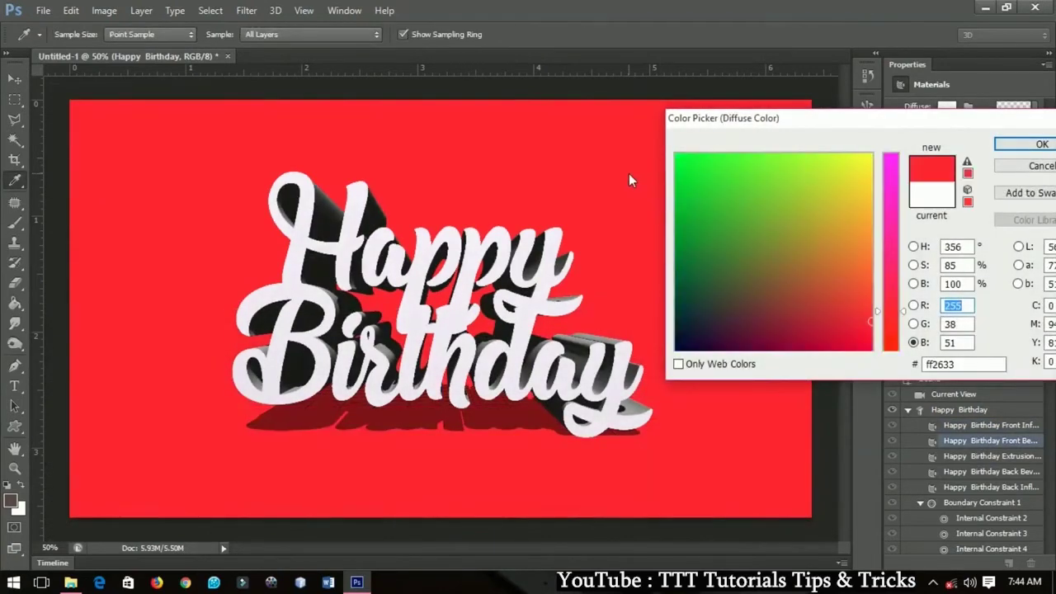
left_click(1027, 144)
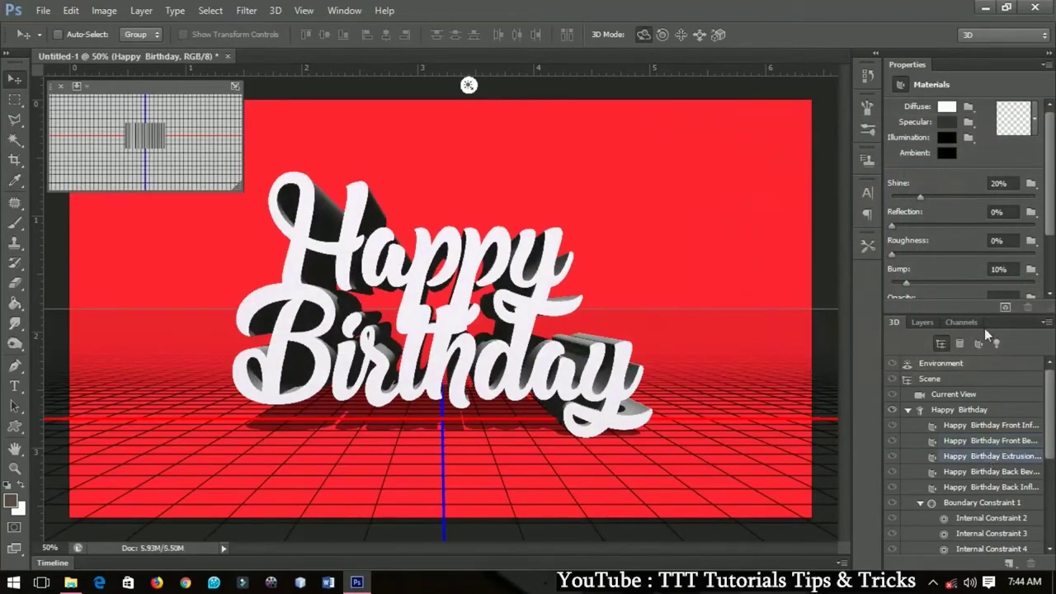
left_click(946, 105)
left_click(581, 196)
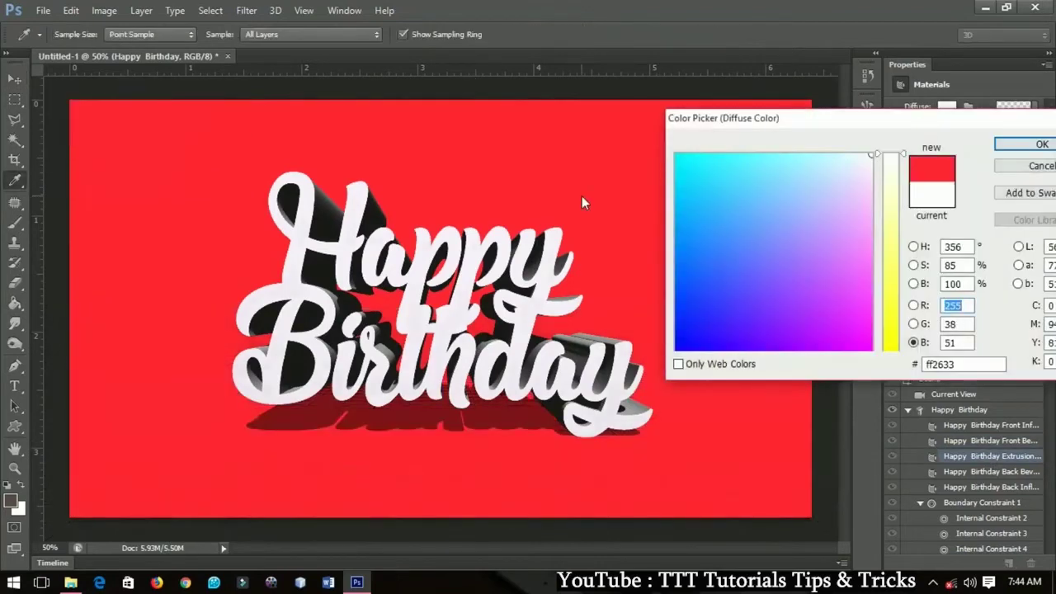
left_click(1021, 150)
left_click(1020, 152)
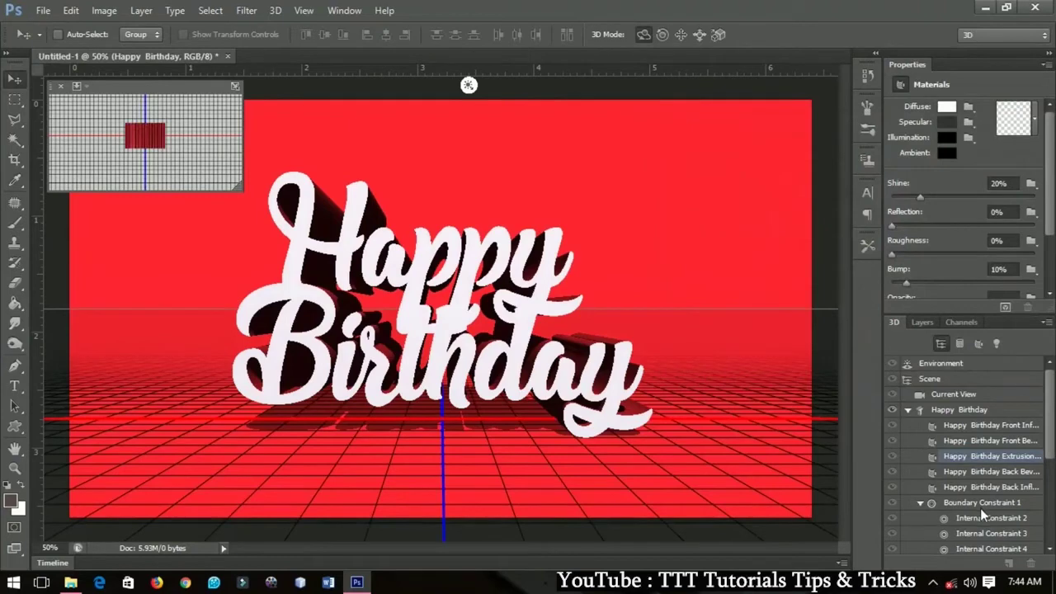
- Set the back bevel material's diffuse colour to red and check the back inflation colour
left_click(975, 471, "shift")
left_click(946, 107)
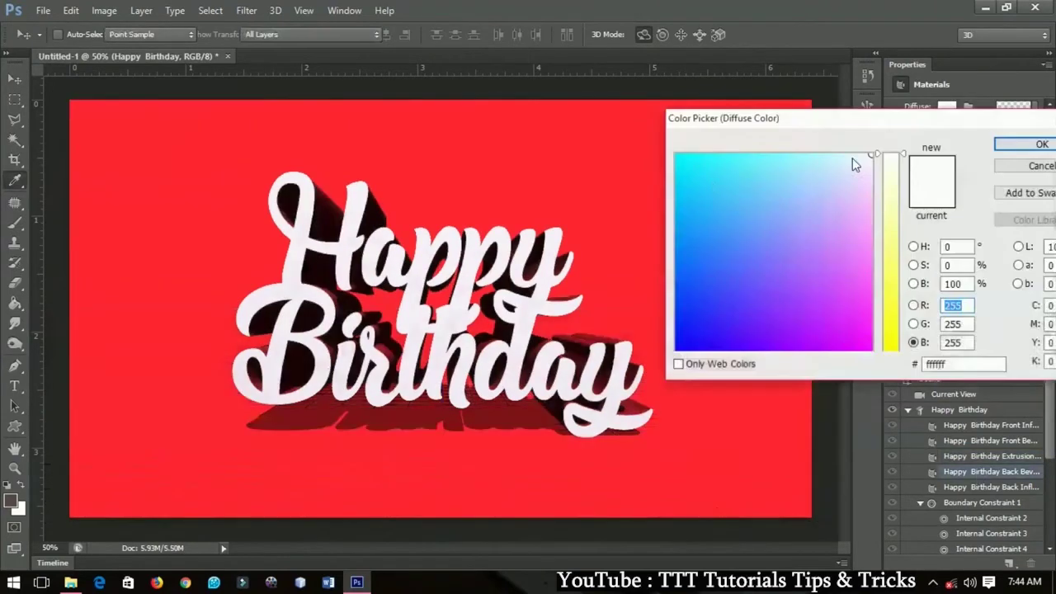
left_click(1014, 147)
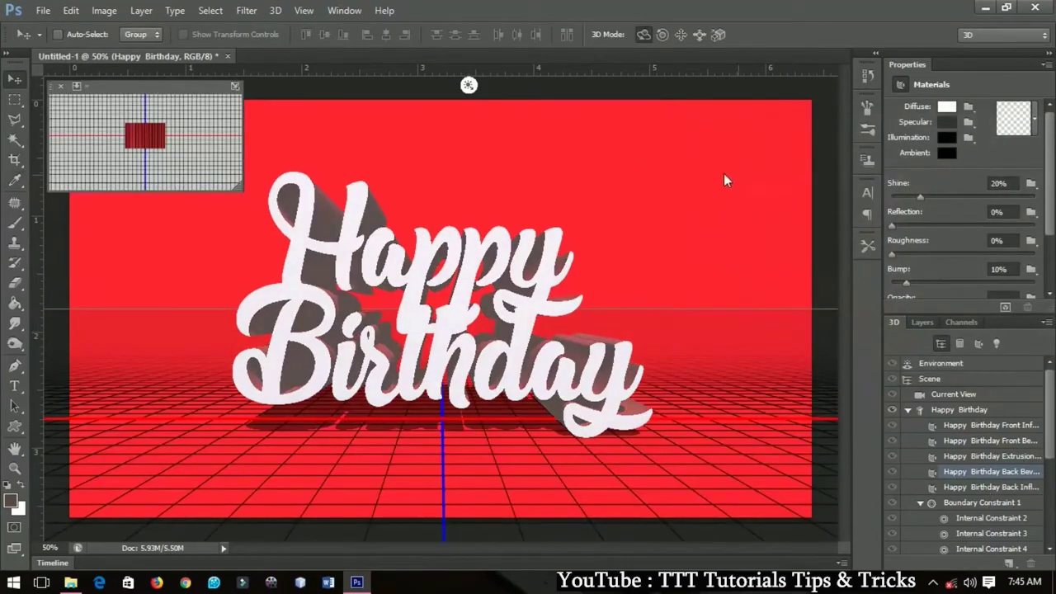
left_click(946, 106)
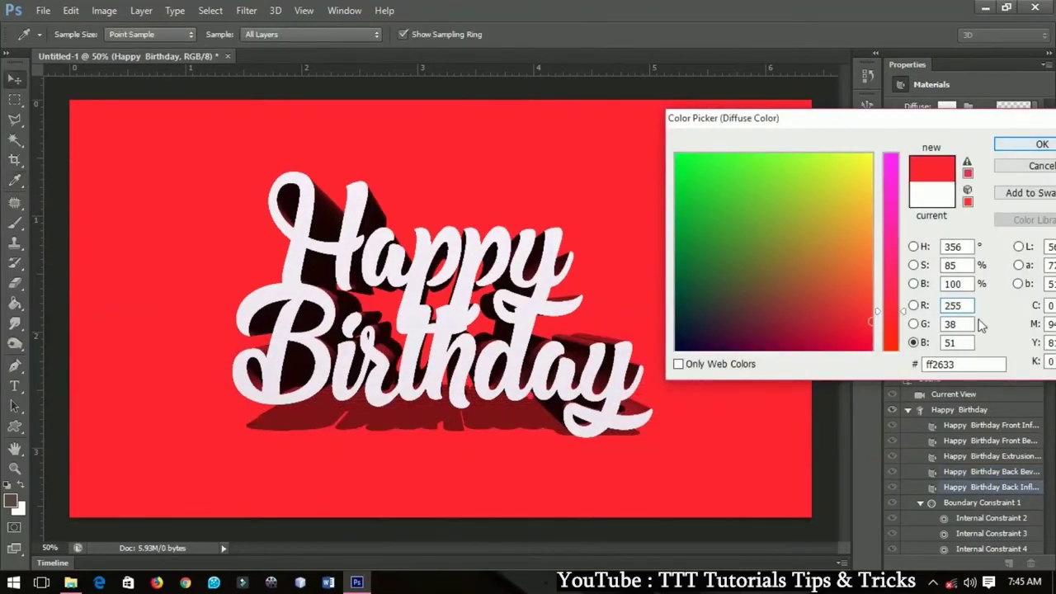
key("Escape")
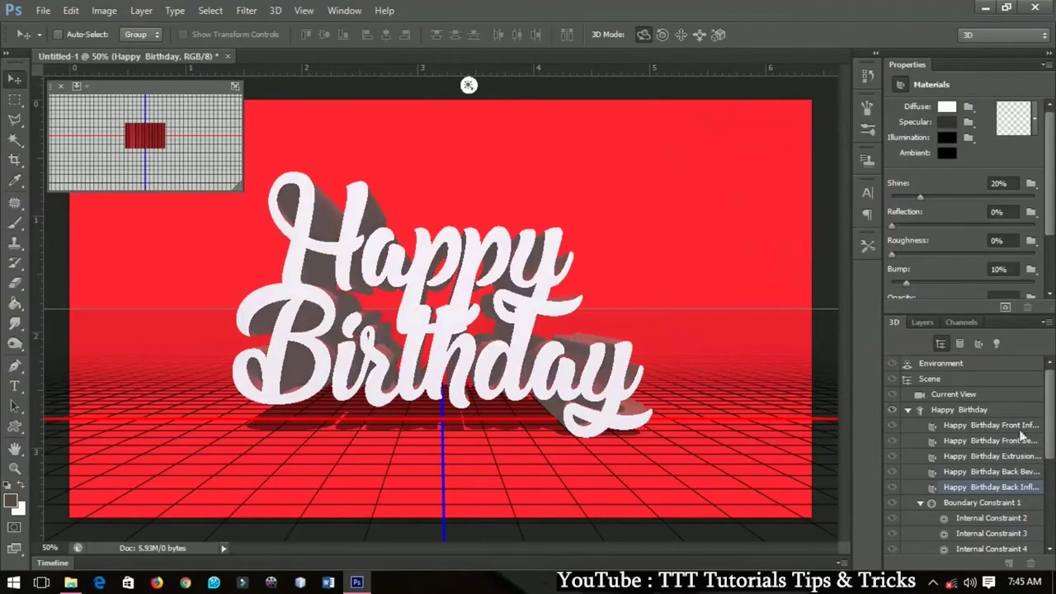
- Orbit the camera to a tilted angle, save it as Custom View 2, then show Layers
left_click(623, 212)
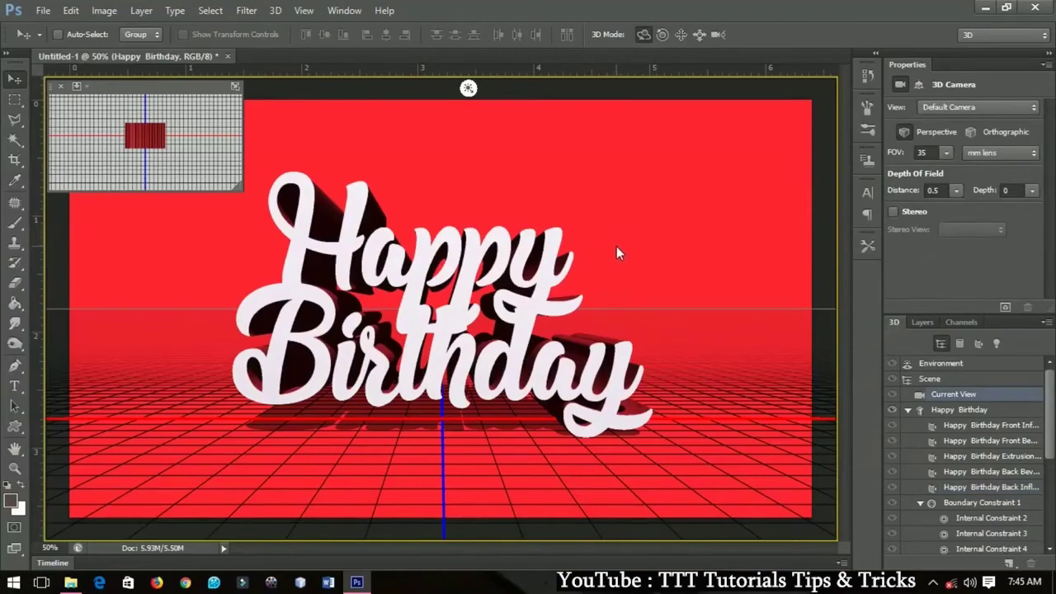
left_click_drag(656, 229, 680, 249)
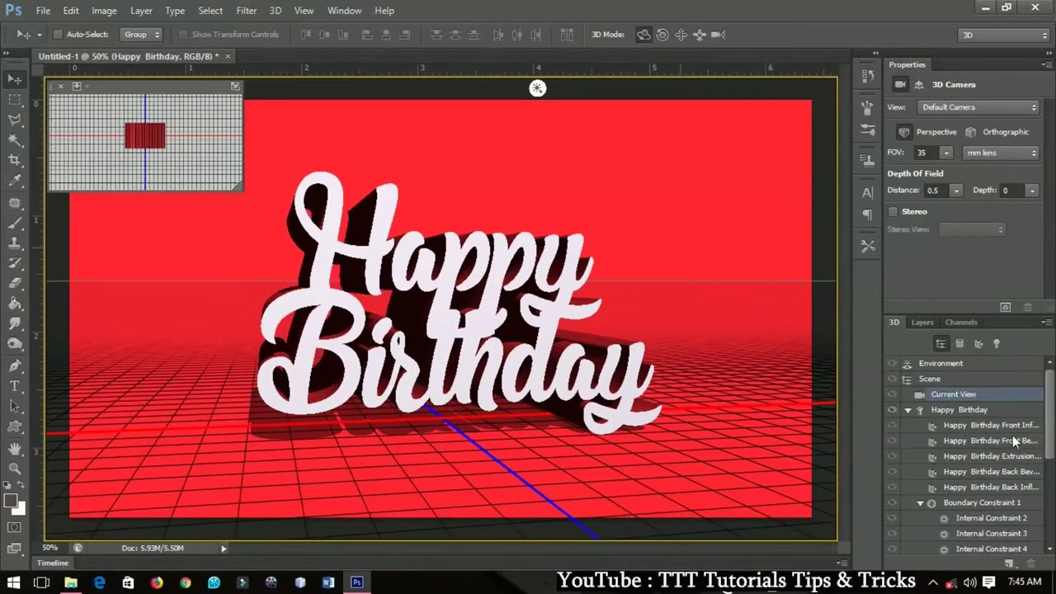
left_click(979, 393)
left_click(920, 323)
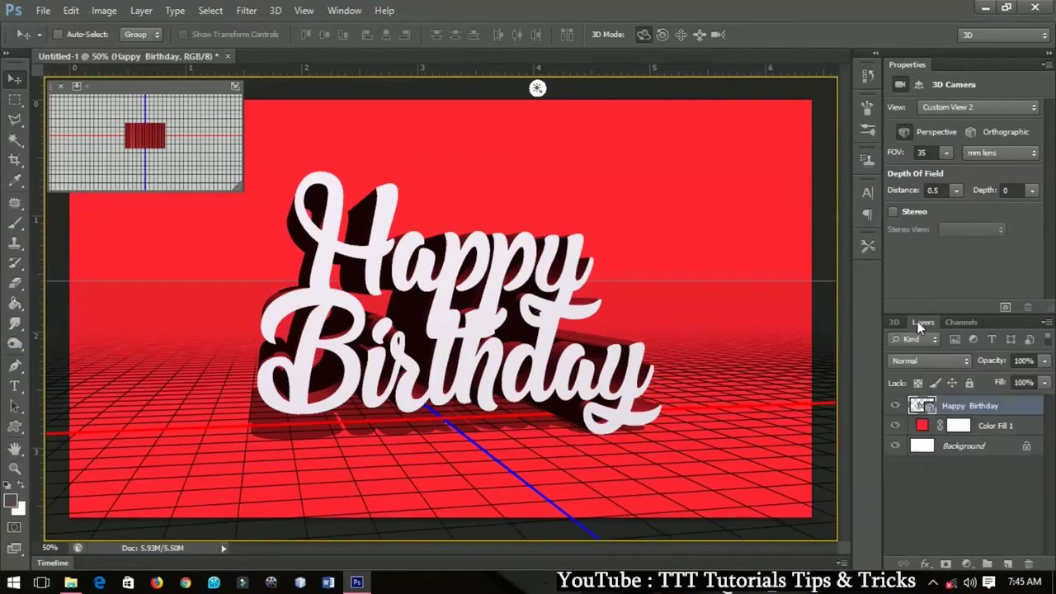
- Render the 3D Happy Birthday scene from the layer's context menu
right_click(968, 415)
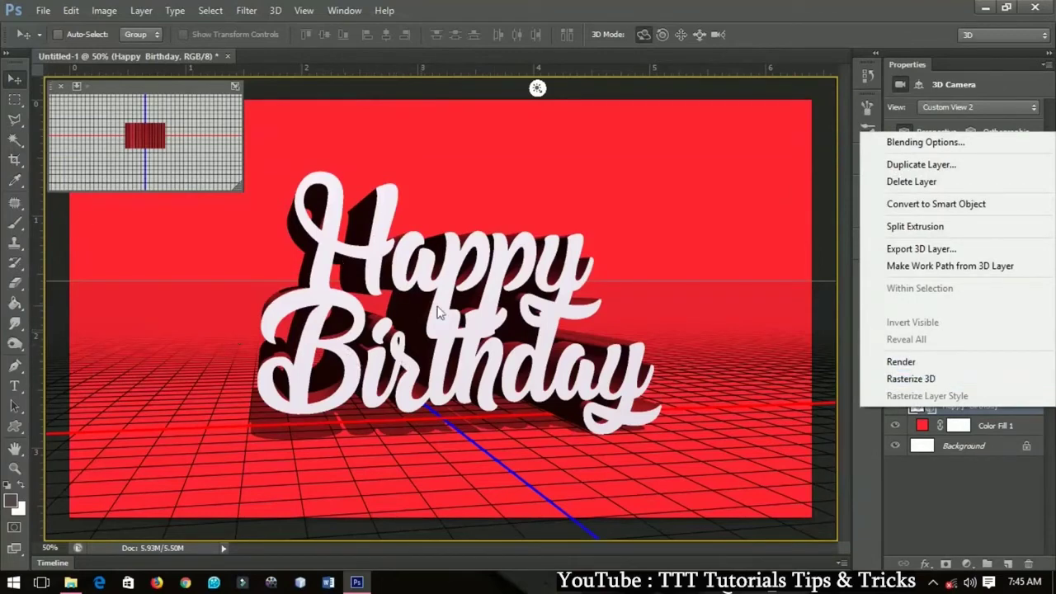
left_click(921, 367)
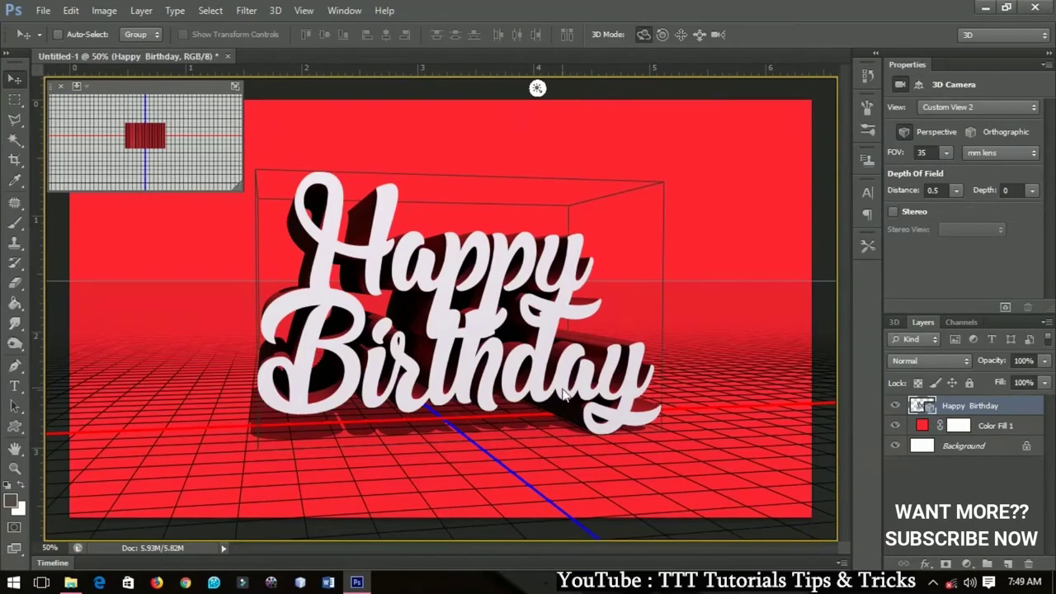
- Rasterize the Happy Birthday 3D layer, then toggle its visibility off and on
right_click(991, 407)
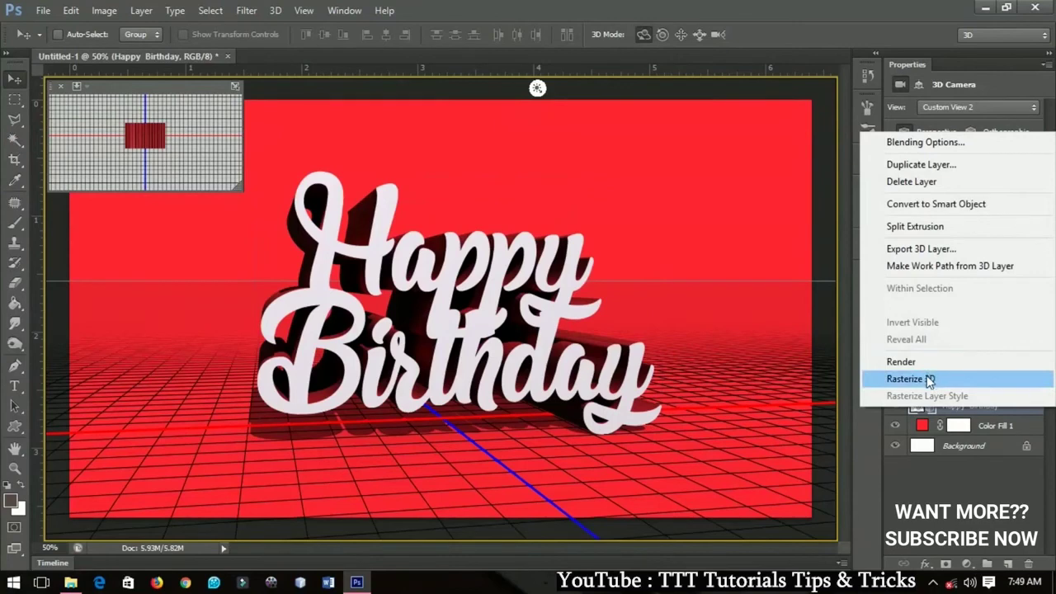
left_click(931, 381)
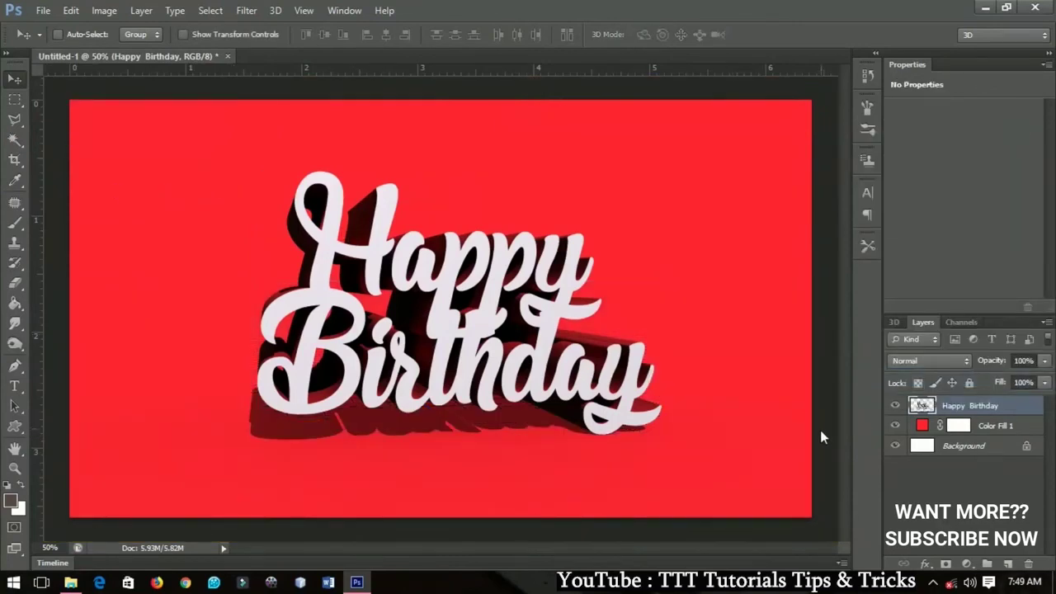
left_click(895, 406)
left_click(895, 406)
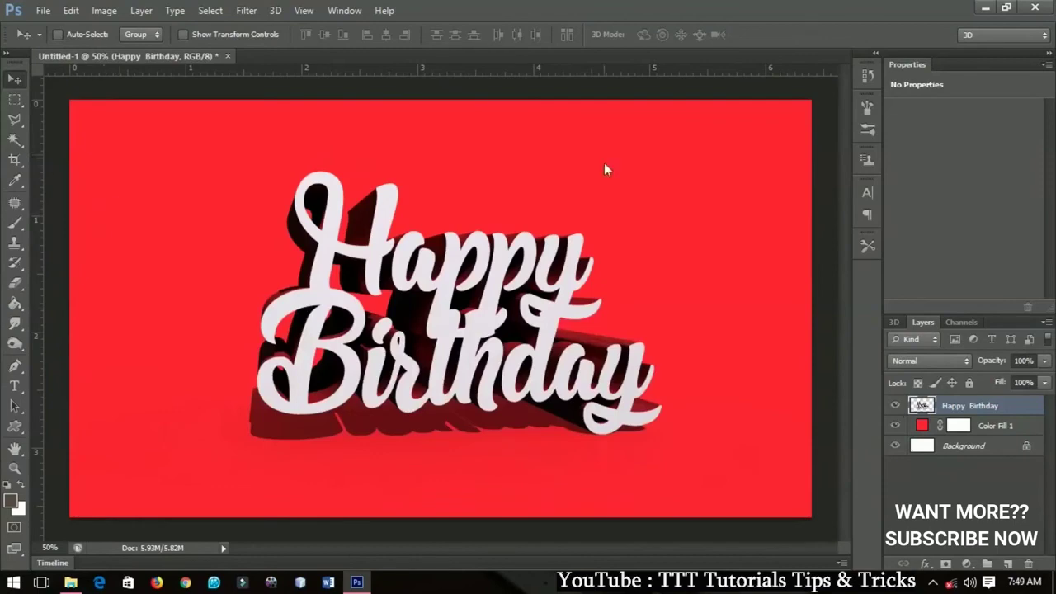